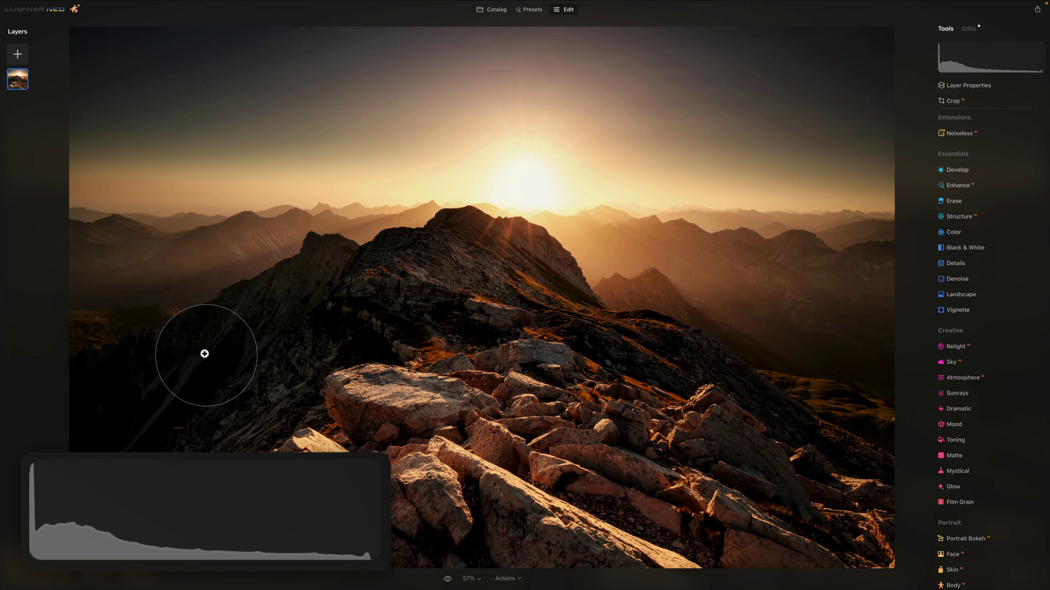
Step: Compare the beach yoga and lakeside boathouse photos' histograms, revealing the histogram clipping circles
mouse_move(938, 63)
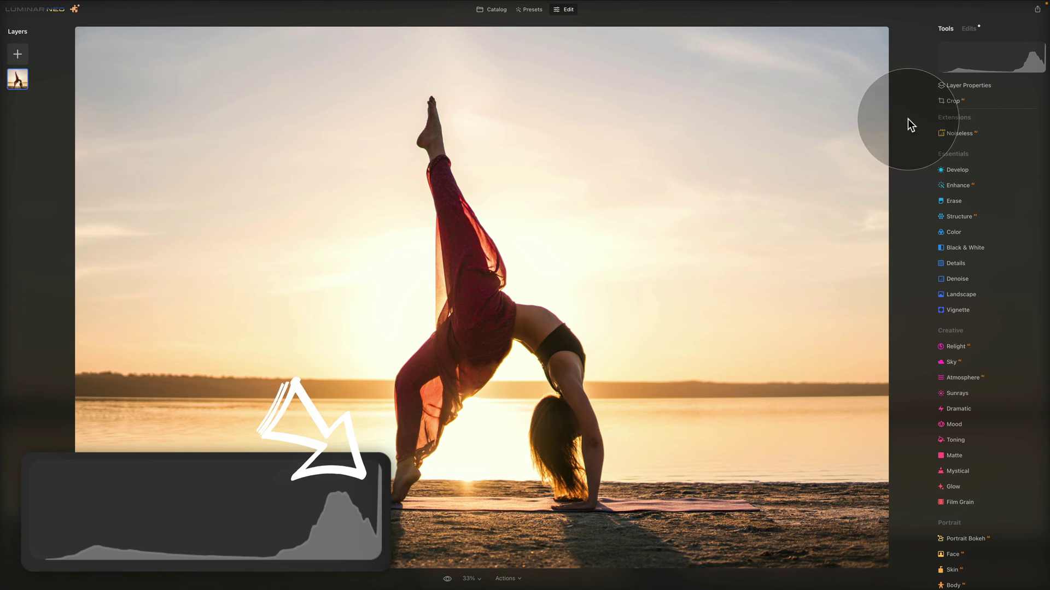
mouse_move(1031, 64)
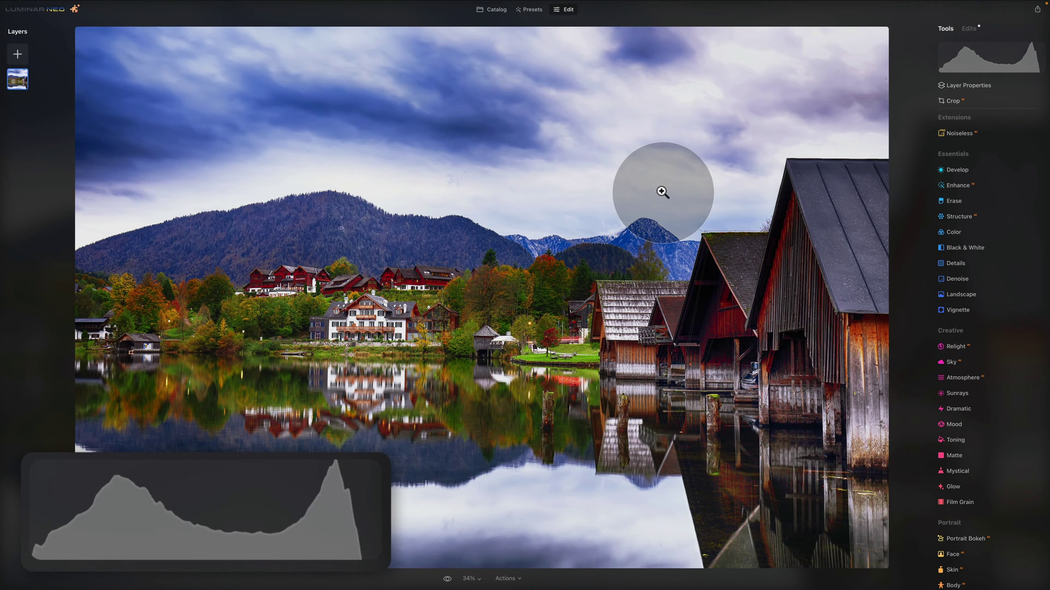
Step: Load the overcast cathedral courtyard photo into the Edit workspace in place of the boathouse
mouse_move(958, 60)
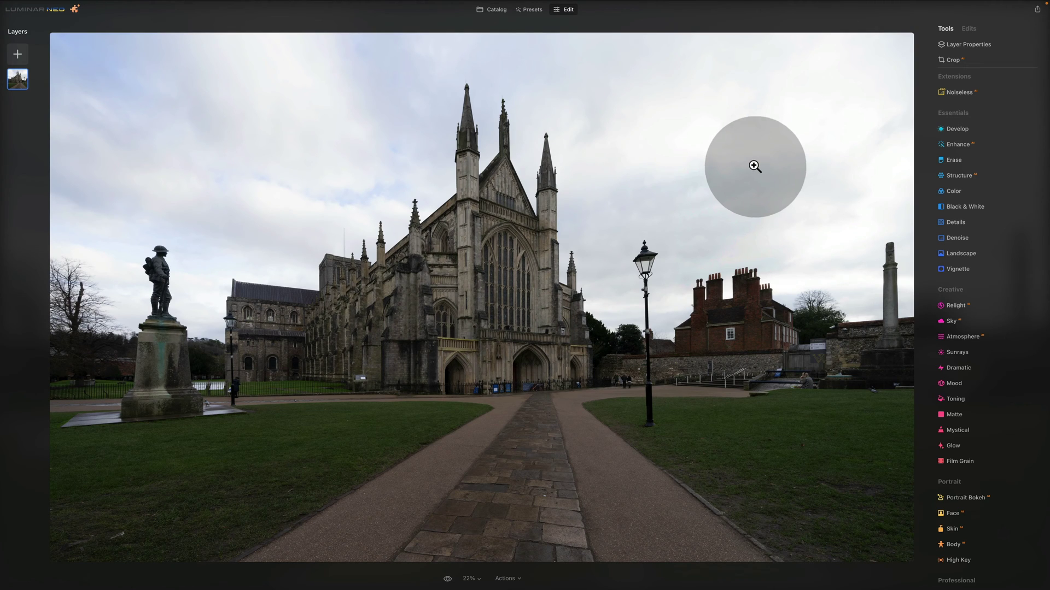
Step: Turn on Show Histogram from the cathedral photo's right-click menu
right_click(678, 169)
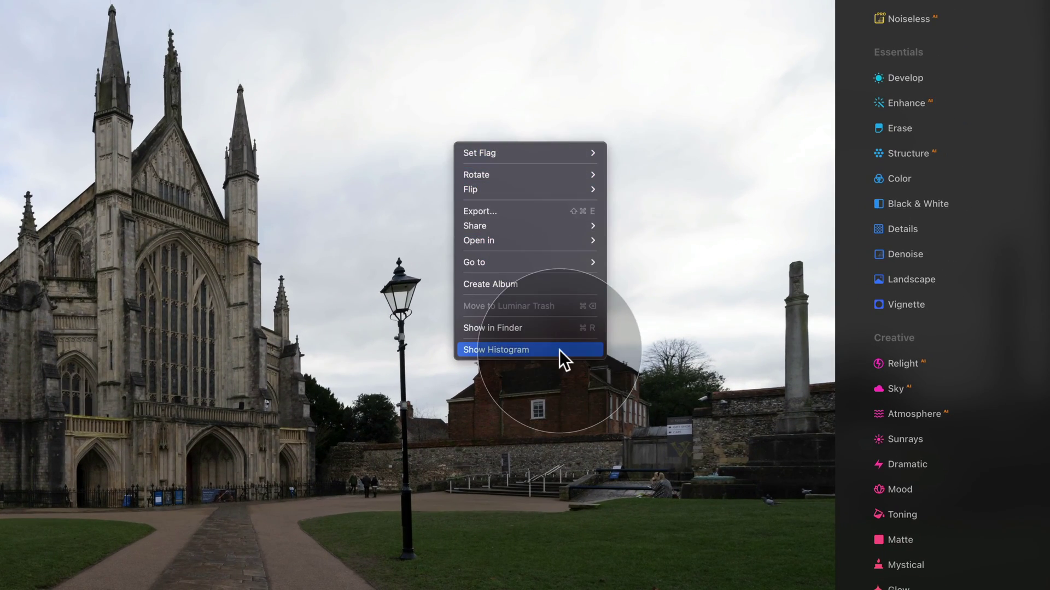
left_click(559, 350)
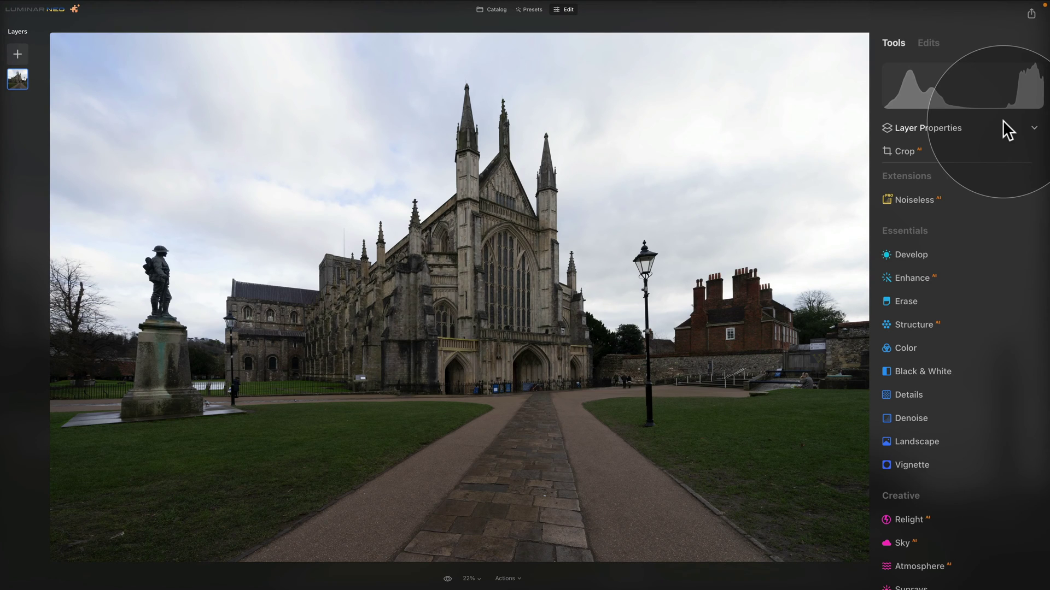
left_click(965, 80)
left_click(966, 80)
left_click(964, 79)
left_click(964, 78)
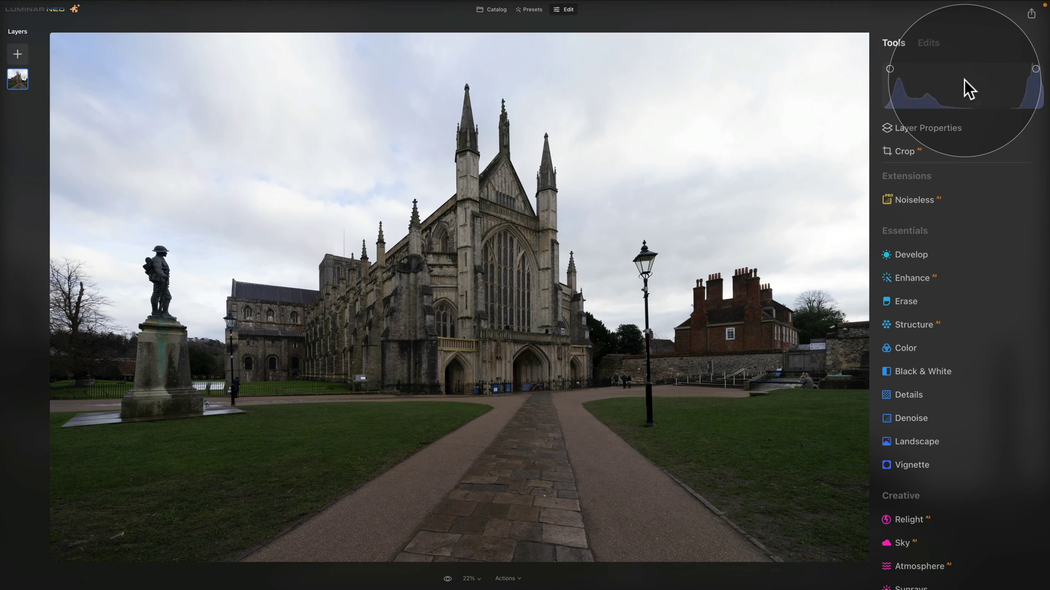
left_click(963, 78)
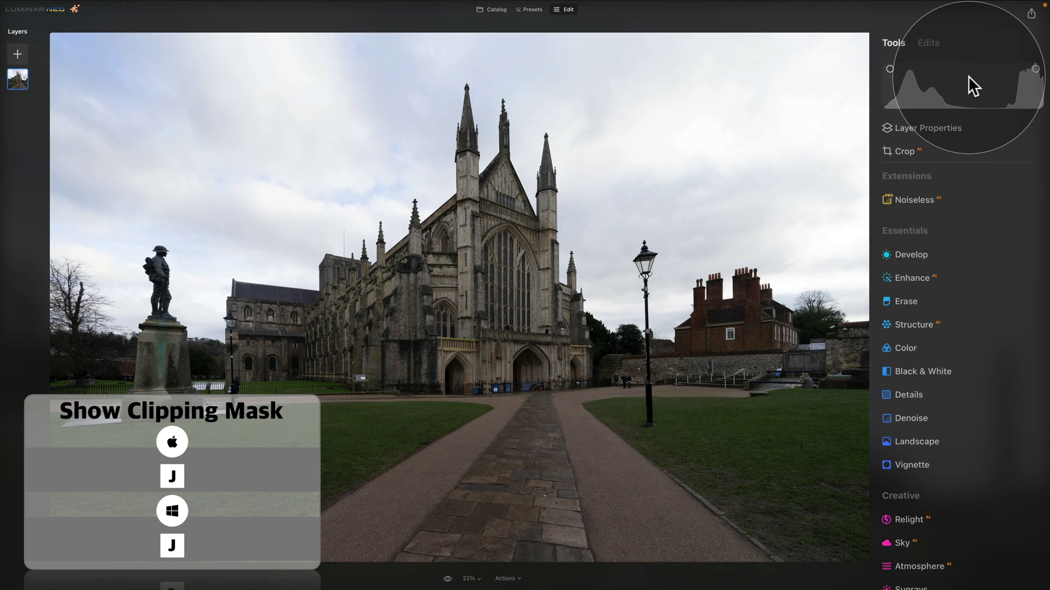
Step: Preview the clipping overlay with J, then enable blue shadow and red highlight clipping warnings and open Develop
key("j")
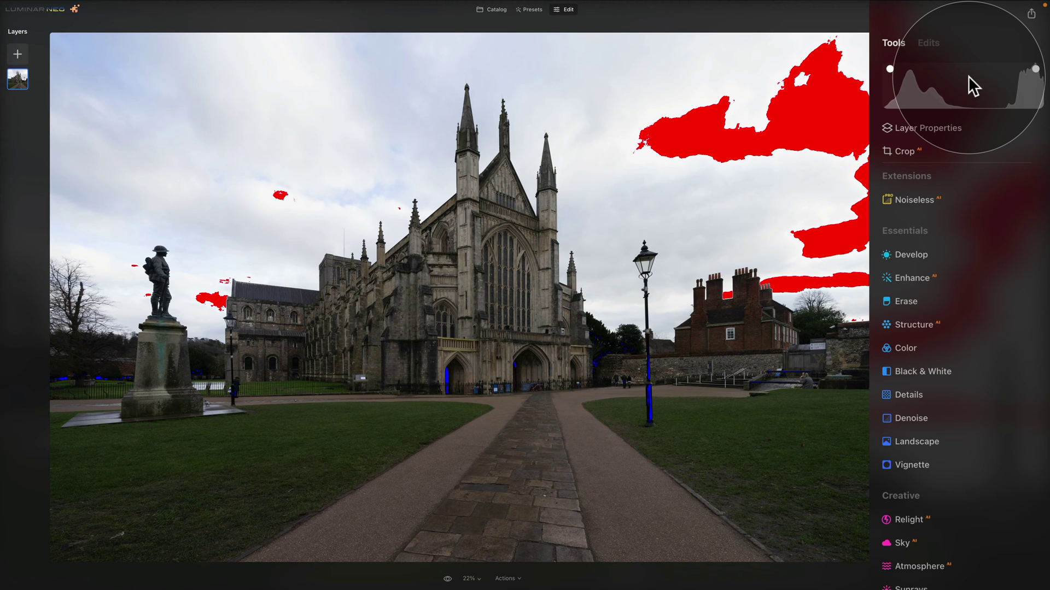
key("j")
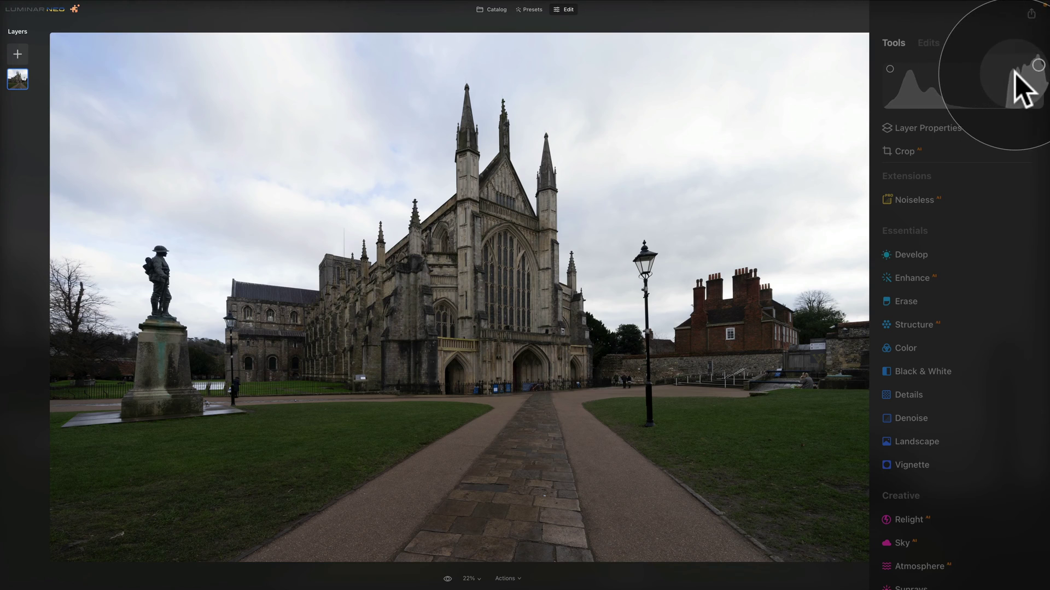
left_click(890, 70)
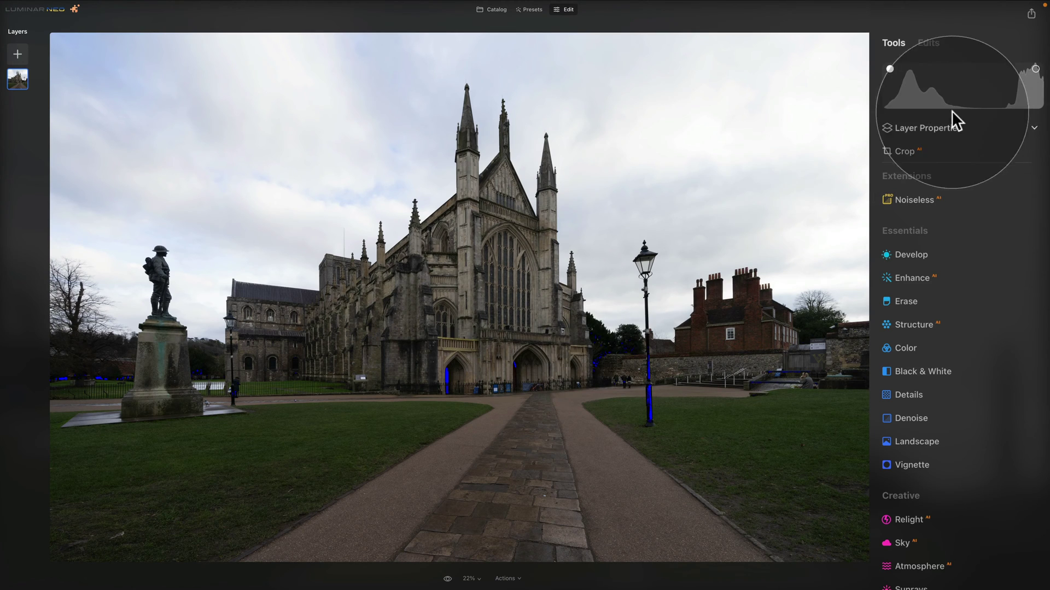
left_click(1035, 69)
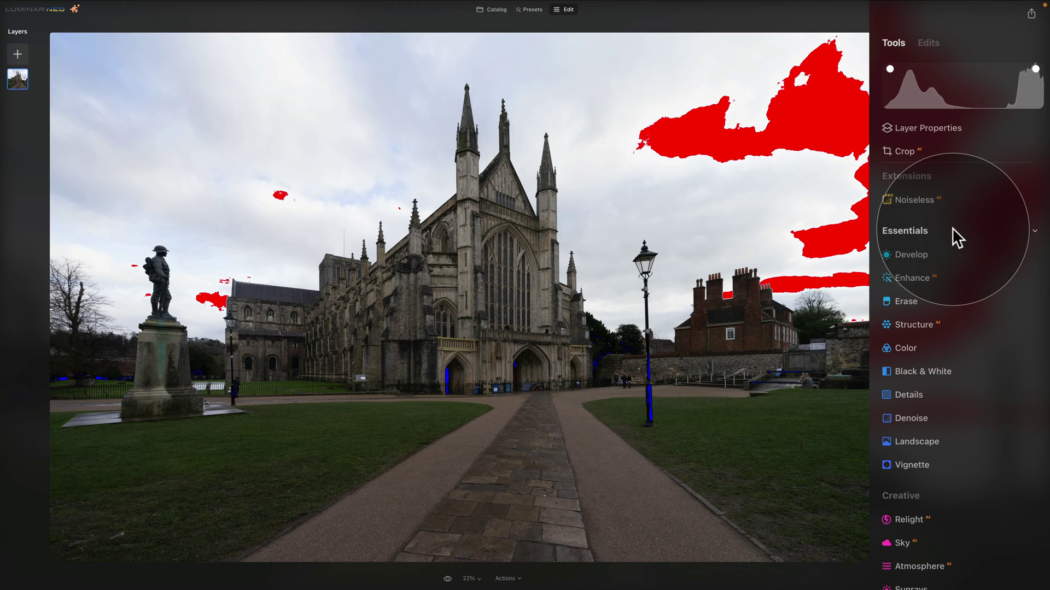
left_click(916, 255)
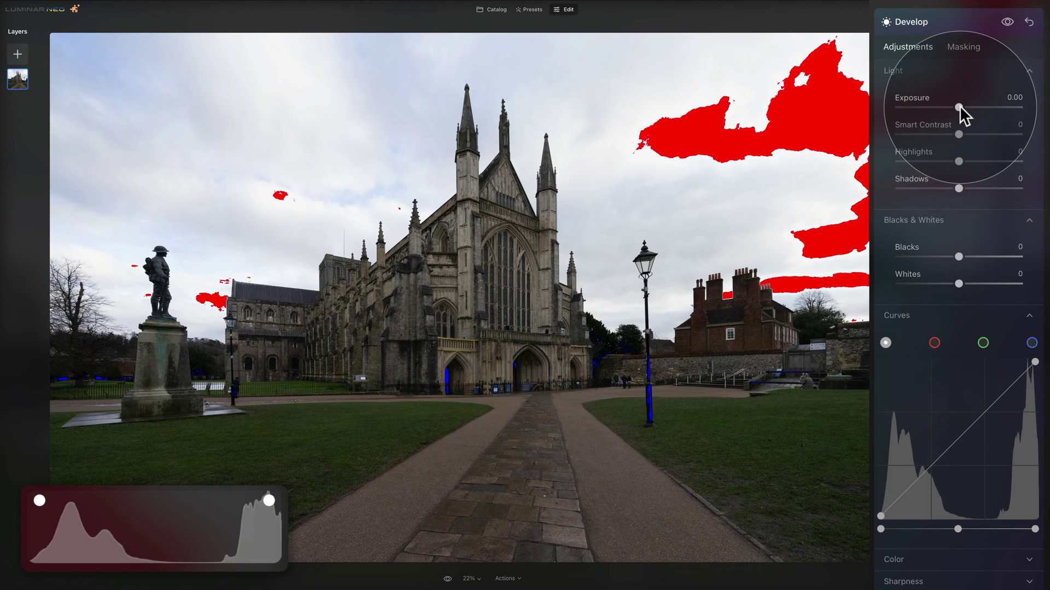
Step: Lower Exposure to -0.17 and pull Highlights down to recover the clipped cathedral sky
left_click_drag(959, 106, 956, 106)
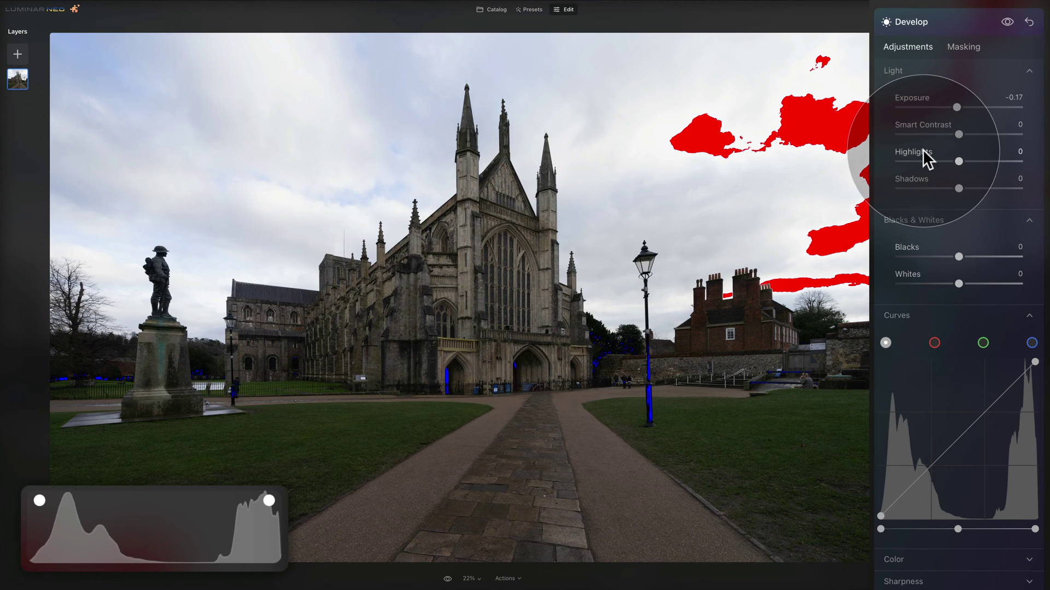
left_click_drag(957, 161, 955, 161)
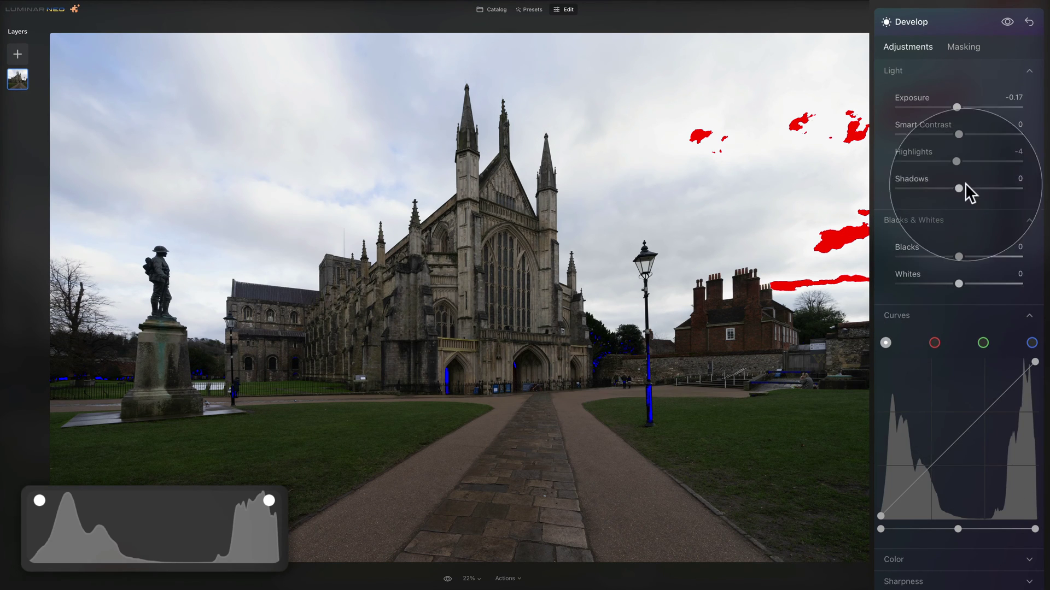
left_click_drag(953, 156, 943, 166)
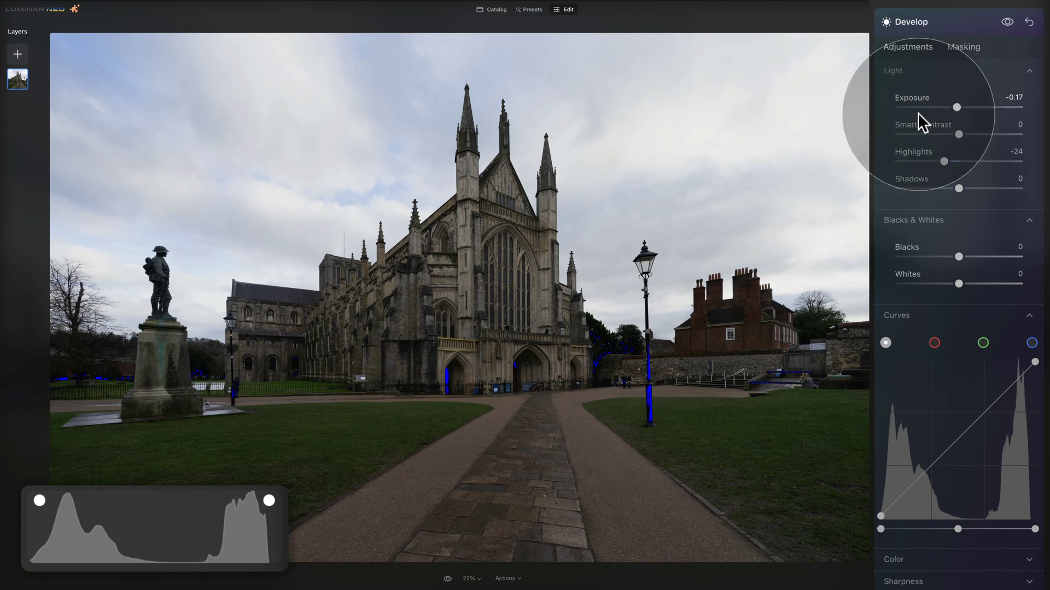
Step: Lift Shadows to 100, hide the clipping warnings, and try Smart Contrast before returning it near 0
left_click_drag(960, 187, 1040, 192)
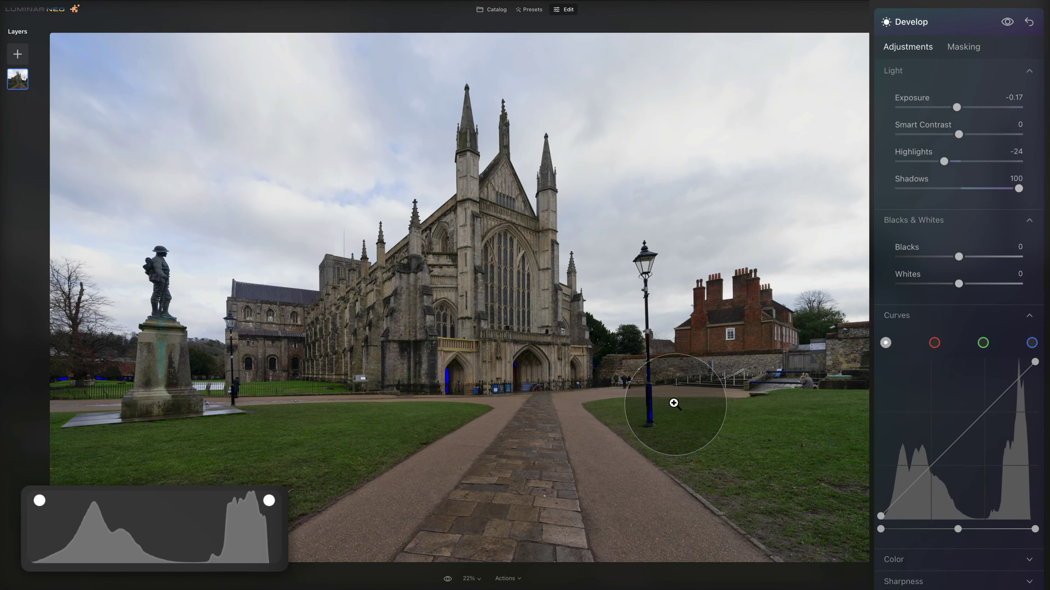
key("j")
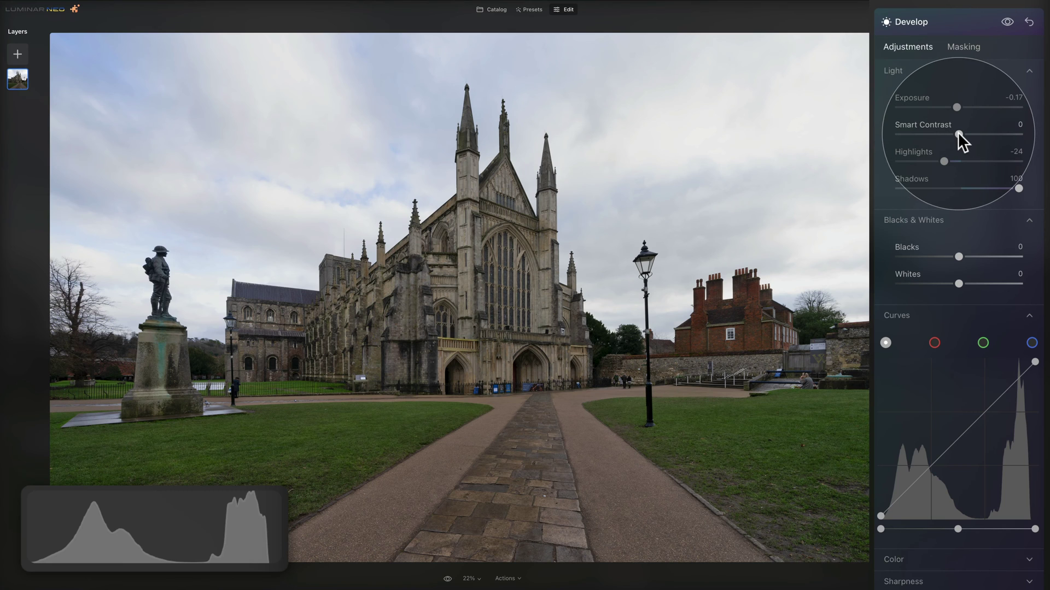
left_click_drag(959, 134, 971, 134)
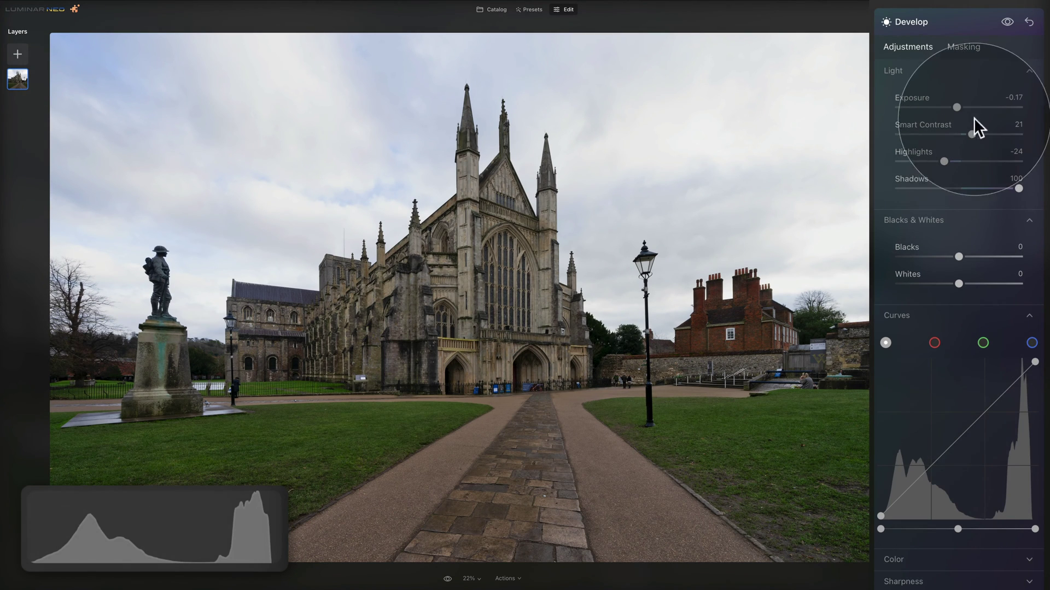
left_click_drag(971, 132, 947, 131)
left_click(133, 514)
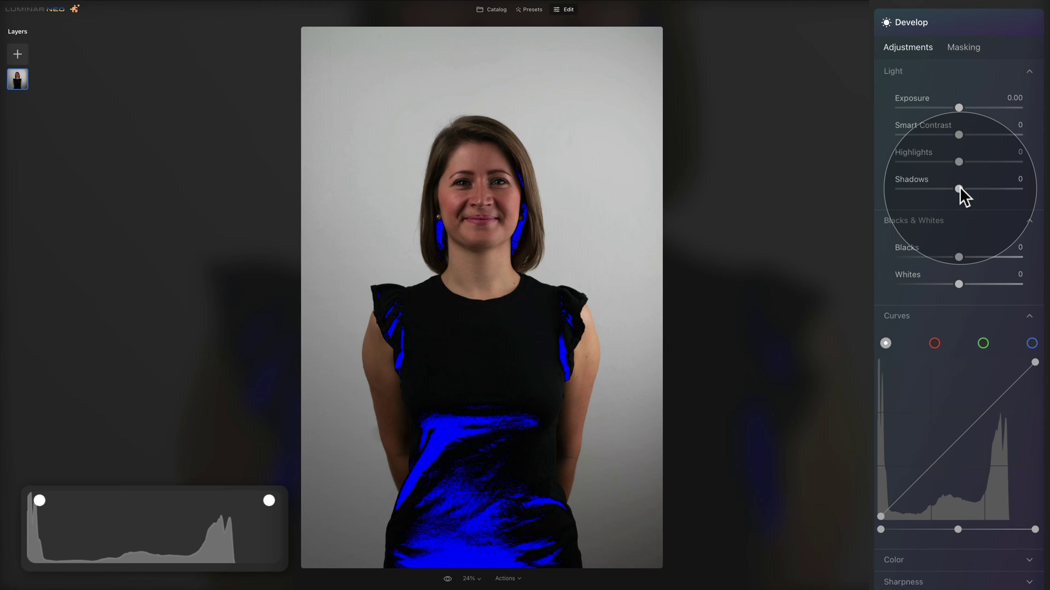
Step: Push the studio portrait's Shadows to 70 and Exposure to 0.43 in Develop > Light
left_click_drag(960, 187, 1005, 188)
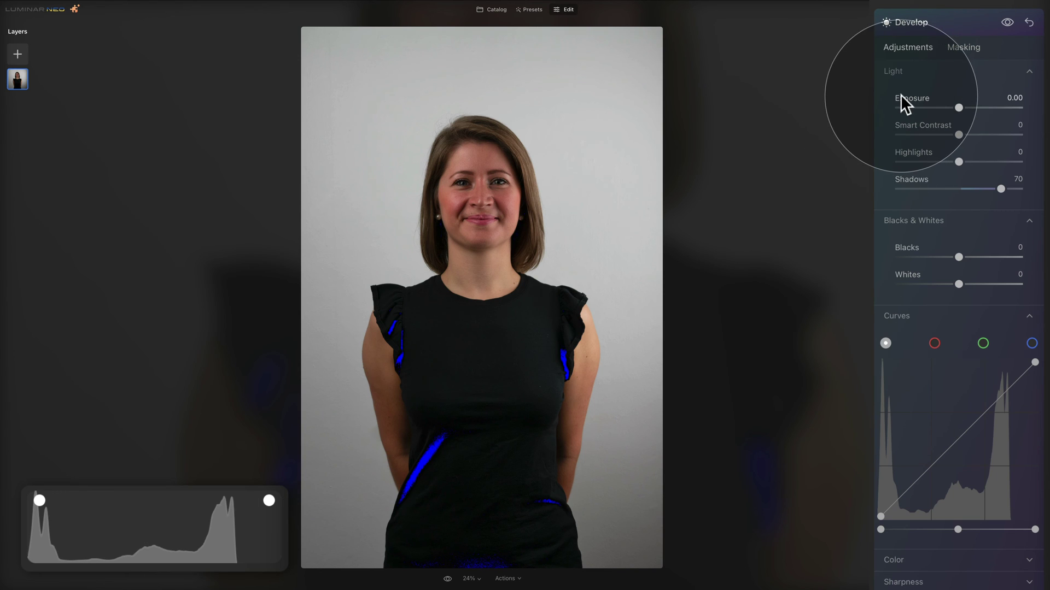
left_click(959, 106)
left_click_drag(959, 106, 964, 108)
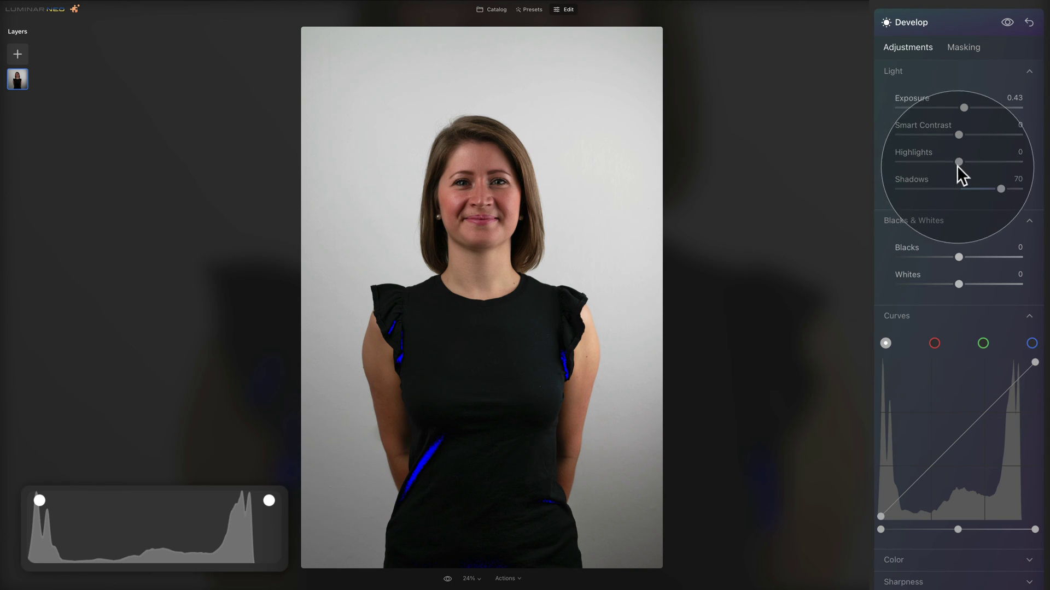
Step: Set Highlights to 10 and, under Blacks & Whites, Whites to 23
left_click_drag(959, 162, 965, 161)
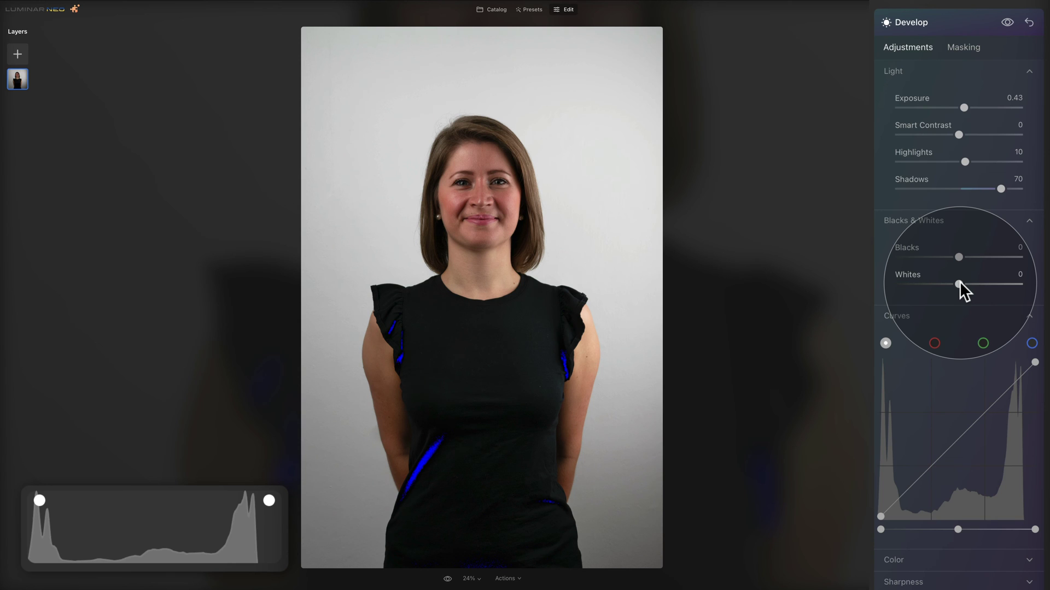
left_click_drag(958, 283, 974, 283)
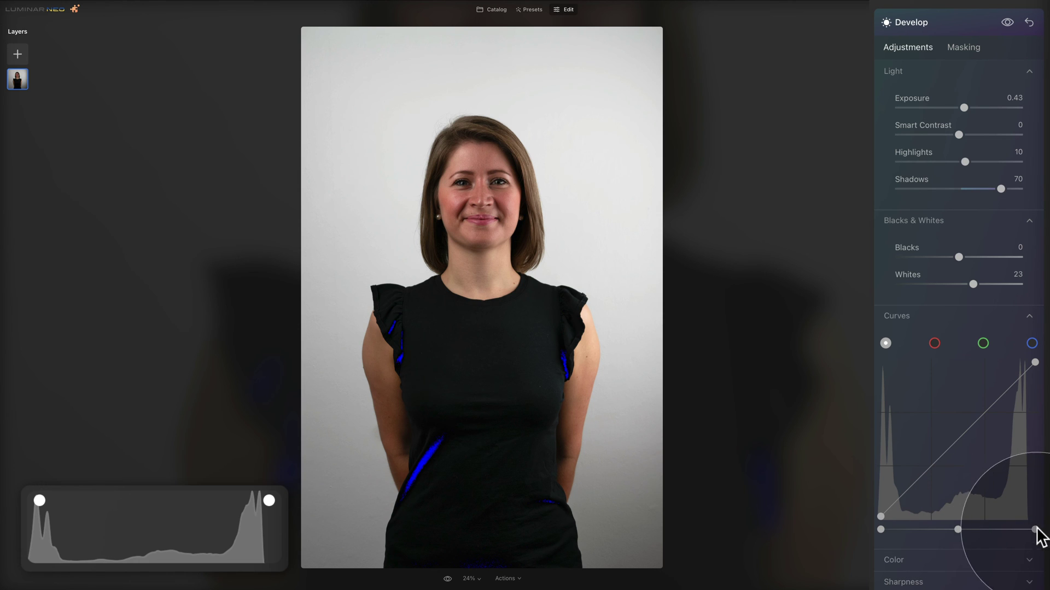
Step: Move the Curves white-point handle slightly left, then nudge it back a little
left_click_drag(1035, 529, 1031, 529)
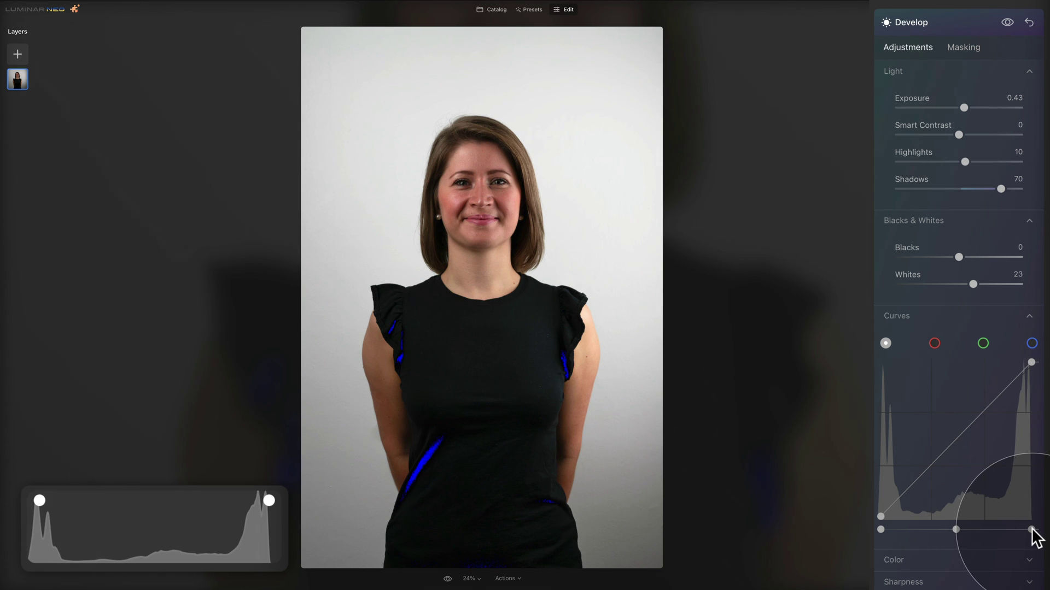
left_click_drag(1032, 530, 1033, 531)
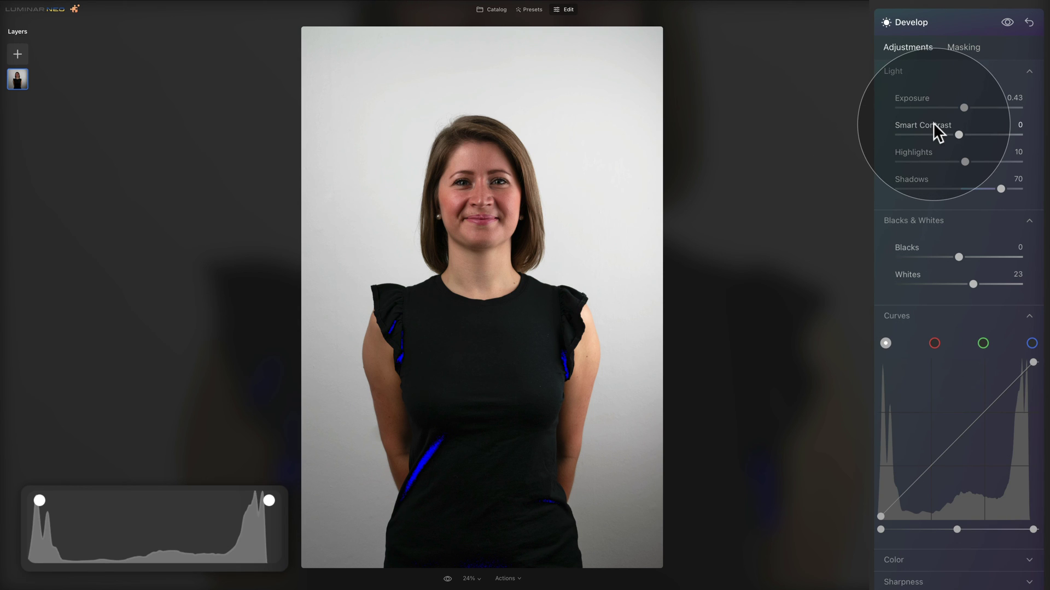
Step: Settle Smart Contrast at -14, then toggle the eye Preview to compare the original and edited portrait
left_click_drag(960, 134, 966, 134)
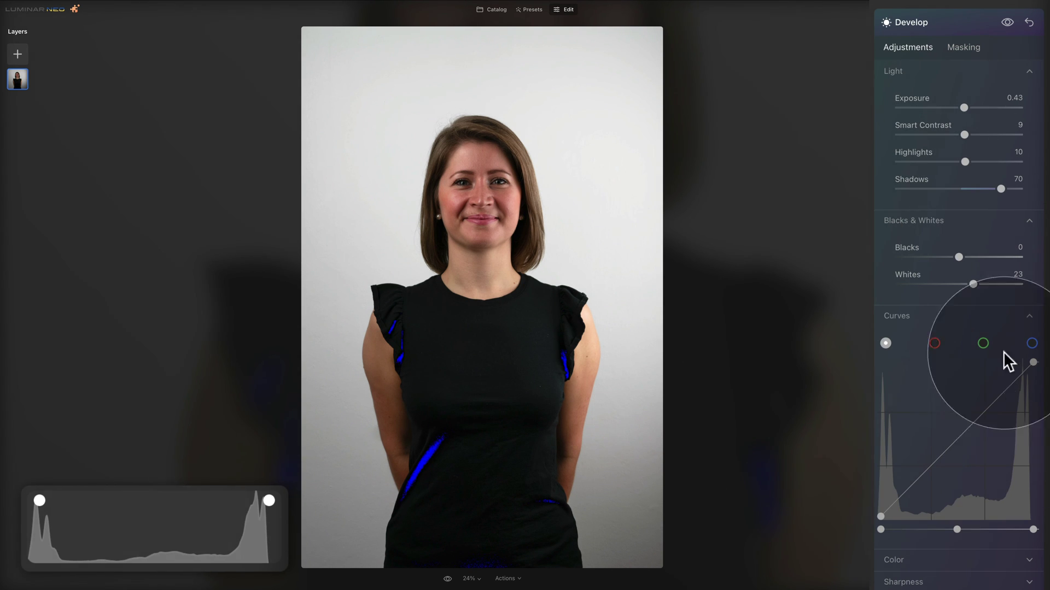
left_click_drag(963, 134, 949, 135)
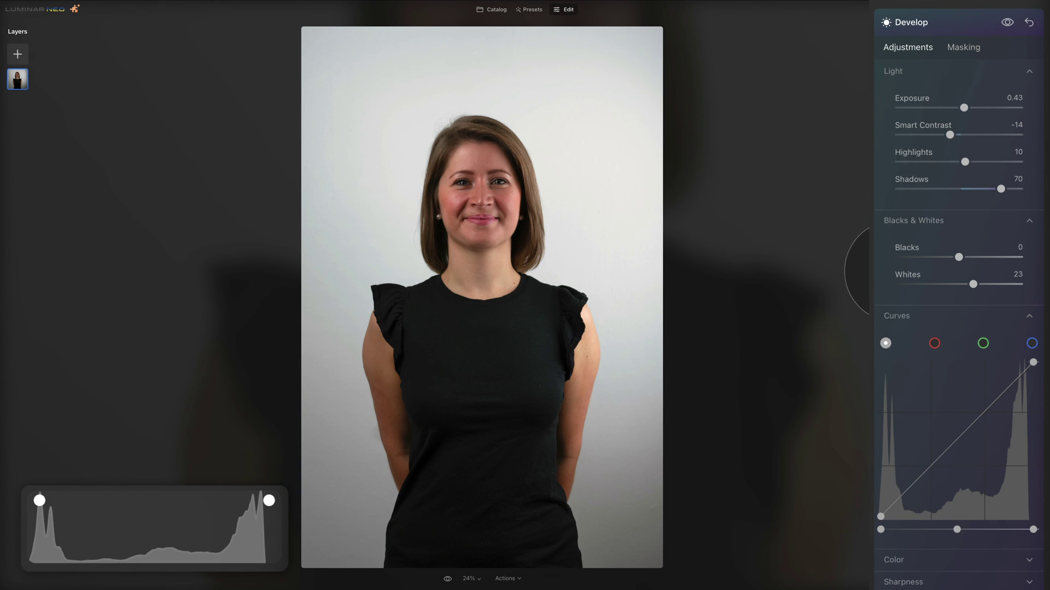
left_click_drag(948, 136, 948, 137)
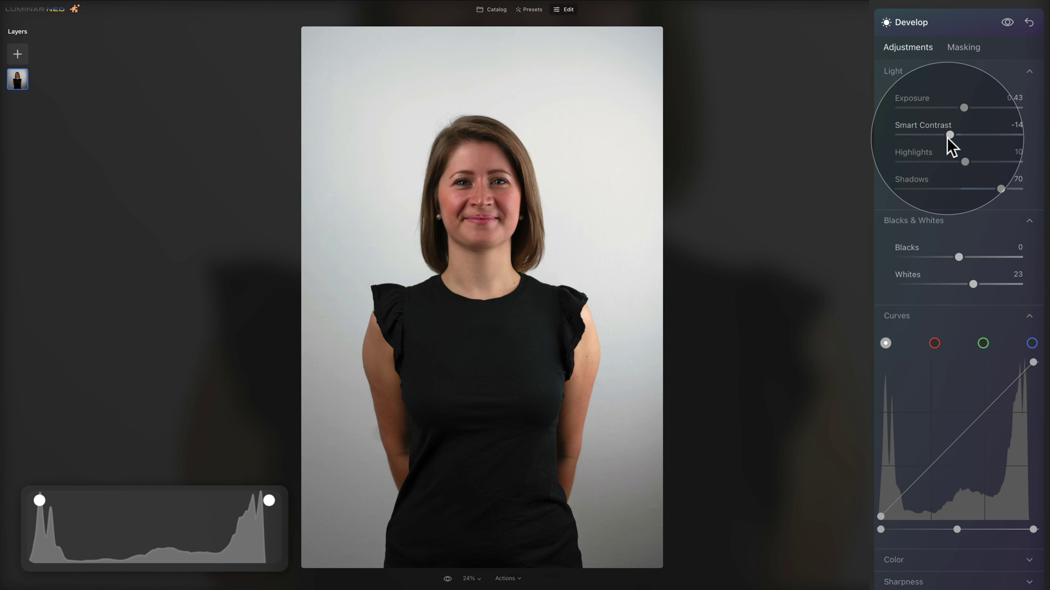
left_click(448, 579)
left_click(448, 579)
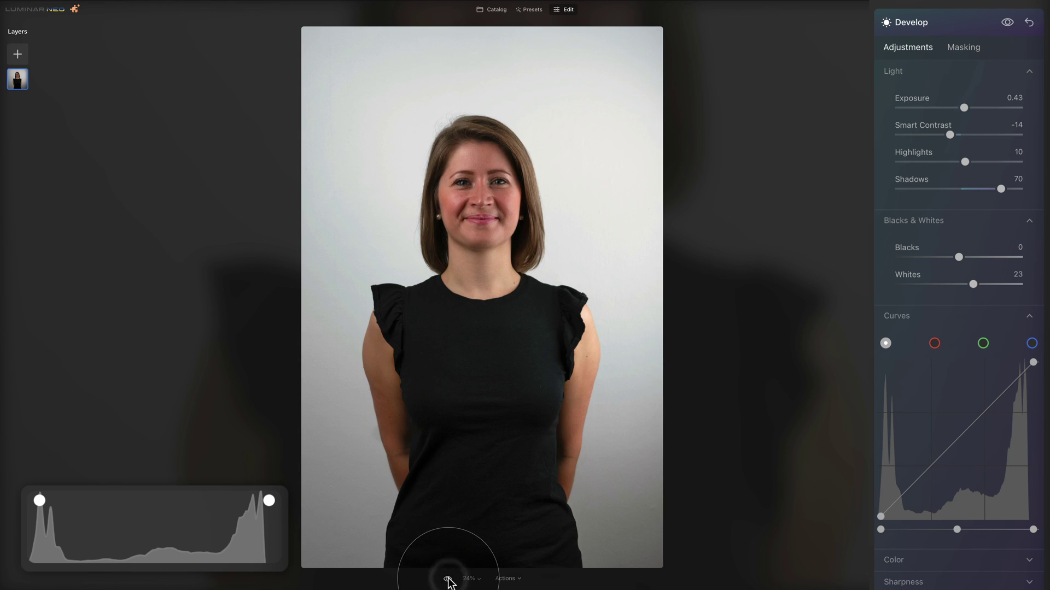